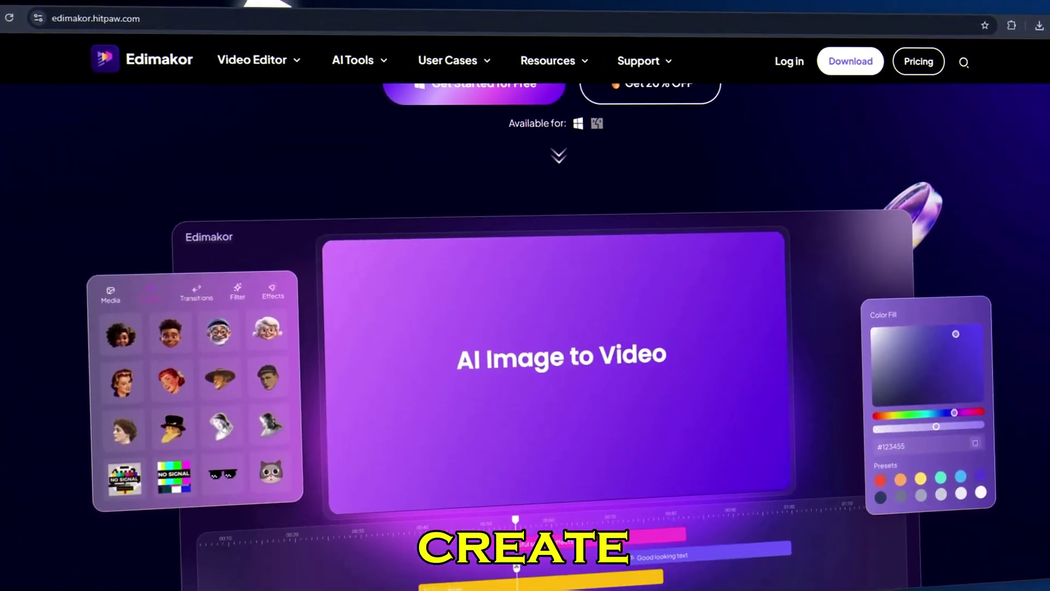
Step: Scroll down the Edimakor homepage and download the Edimakor video editor
scroll(525, 328, "down", 15)
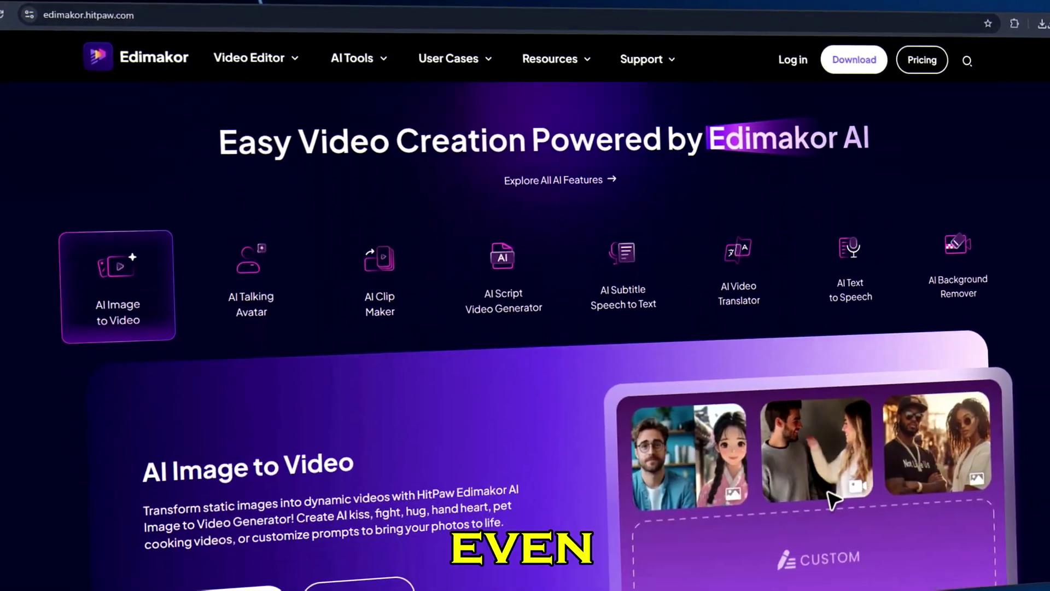
scroll(827, 153, "down", 8)
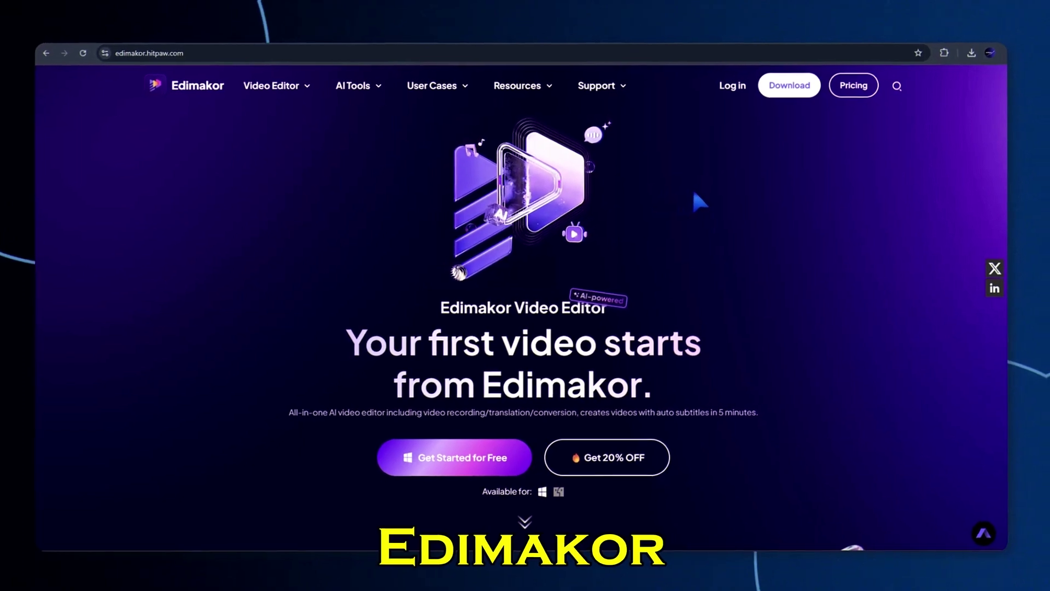
left_click(804, 89)
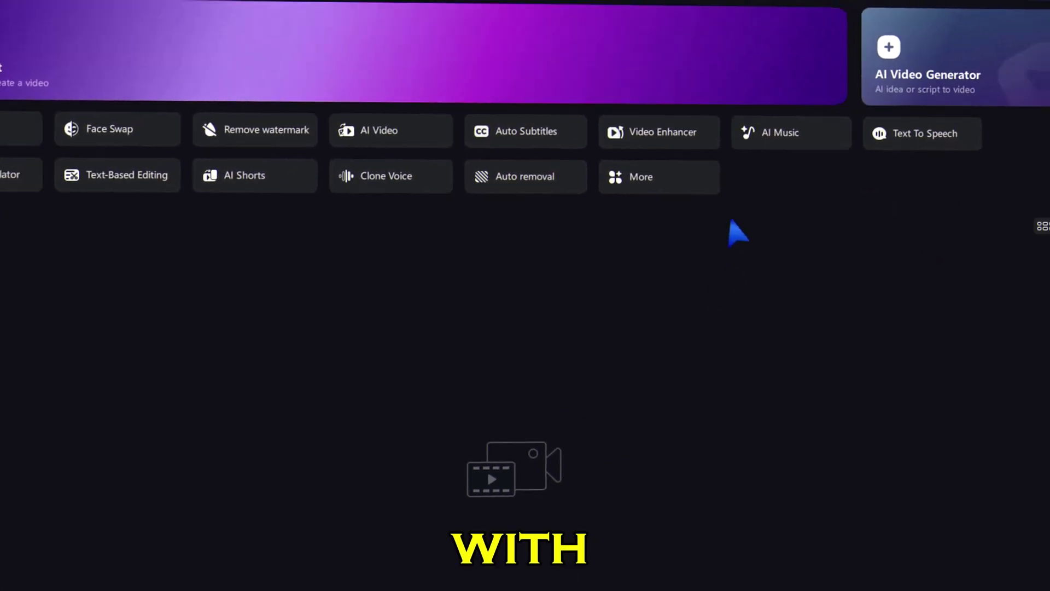
Step: Generate AI songs from an upbeat morning guitar prompt with Electric Guitar and Drums added
left_click(850, 116)
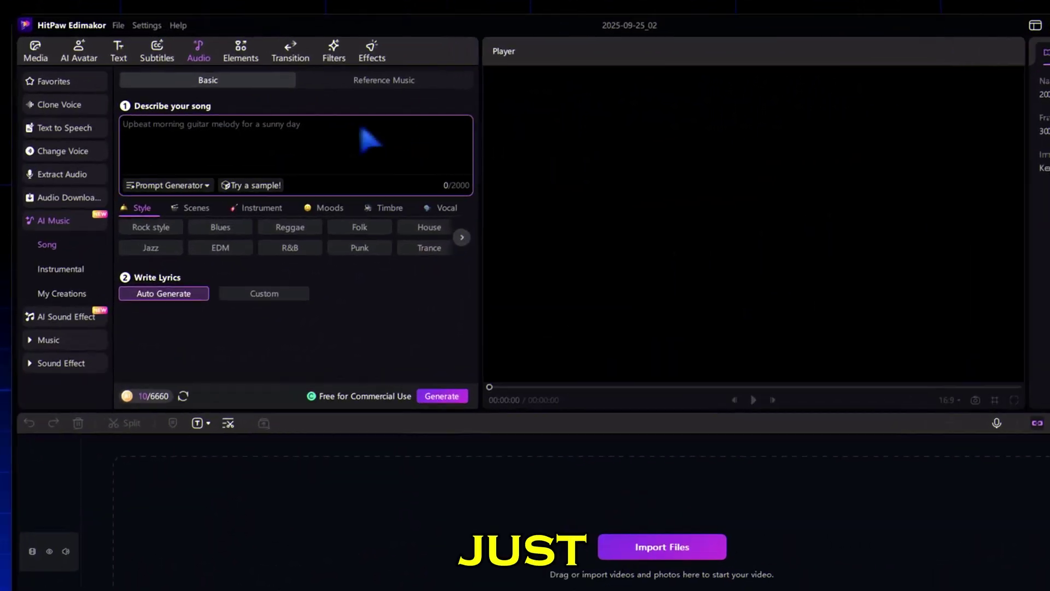
left_click(304, 127)
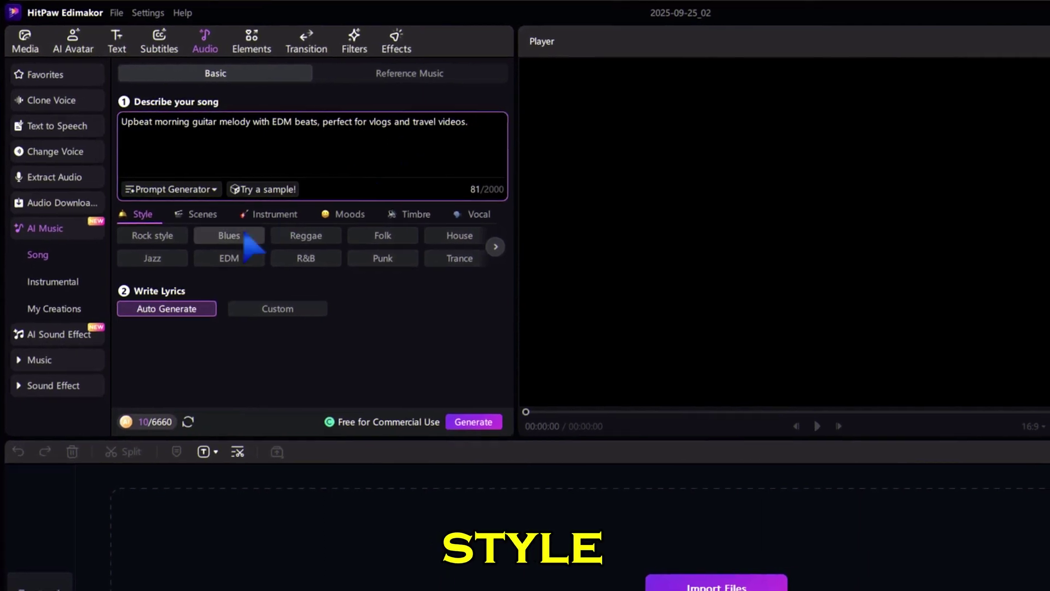
left_click(275, 213)
left_click(249, 239)
left_click(240, 256)
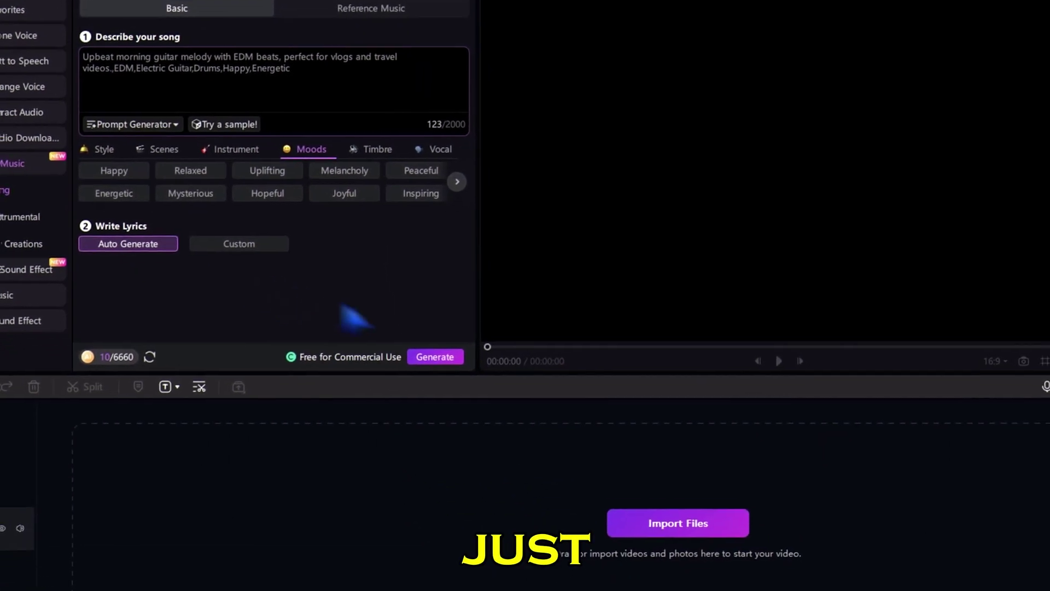
left_click(479, 421)
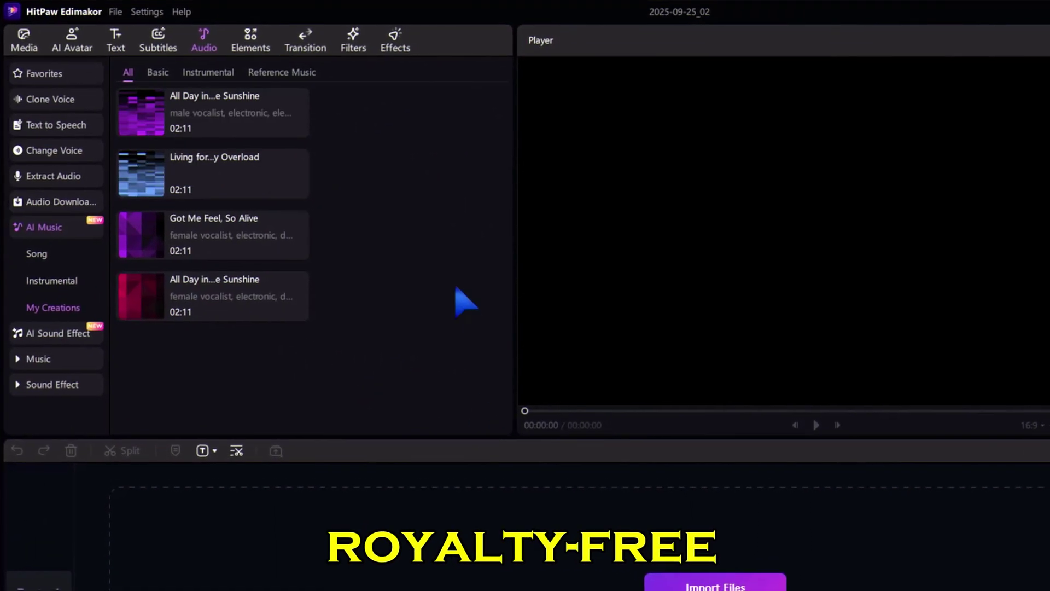
Step: Wait until both generating songs finish, leaving four 02:11 tracks in My Creations
mouse_move(165, 126)
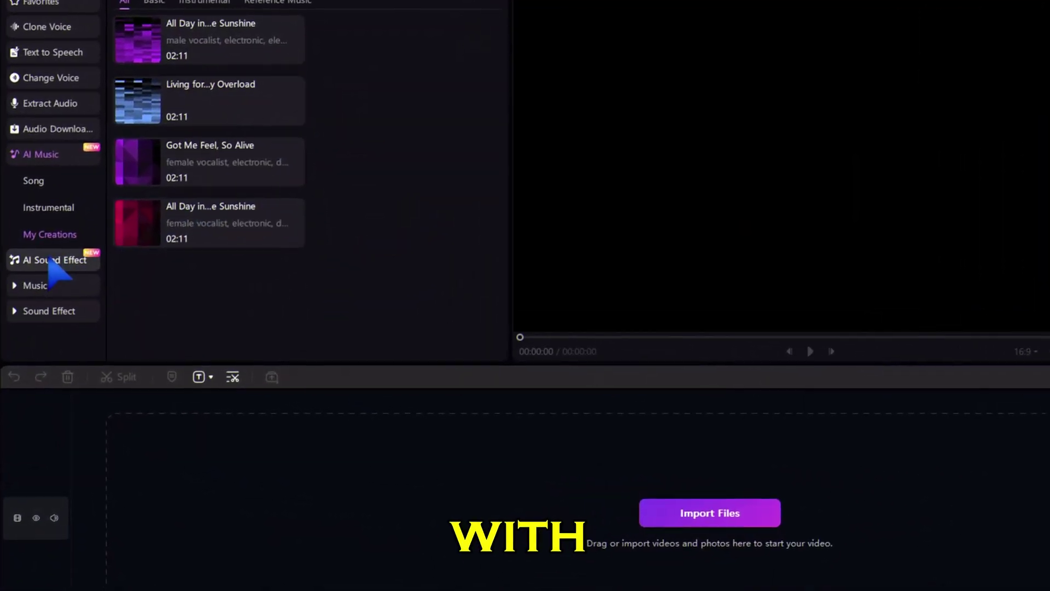
Step: Paste the epic whoosh transition prompt into AI Sound Effect and generate the effects
left_click(57, 262)
right_click(207, 116)
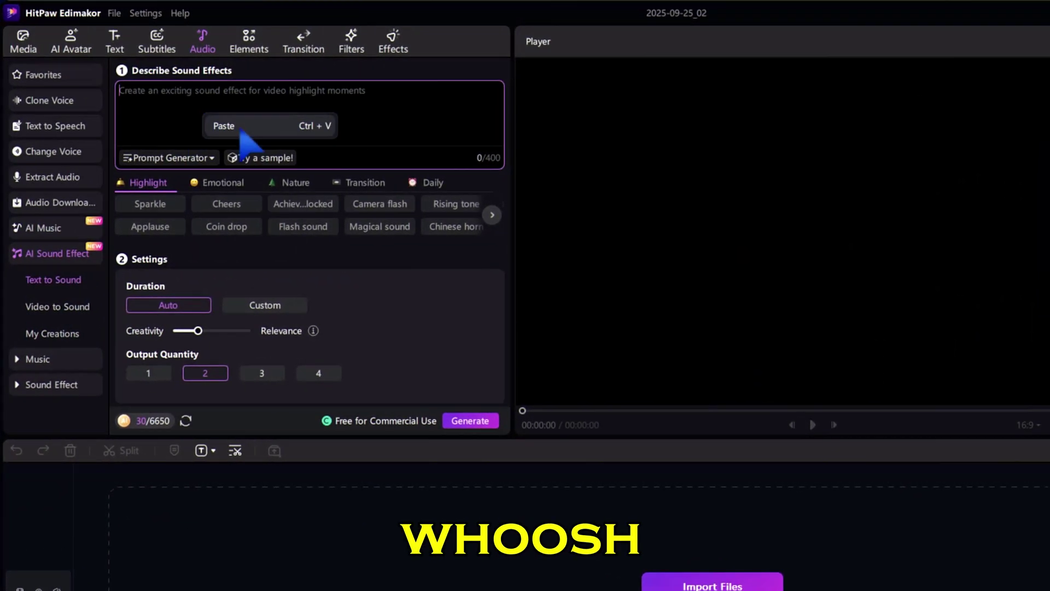
left_click(240, 127)
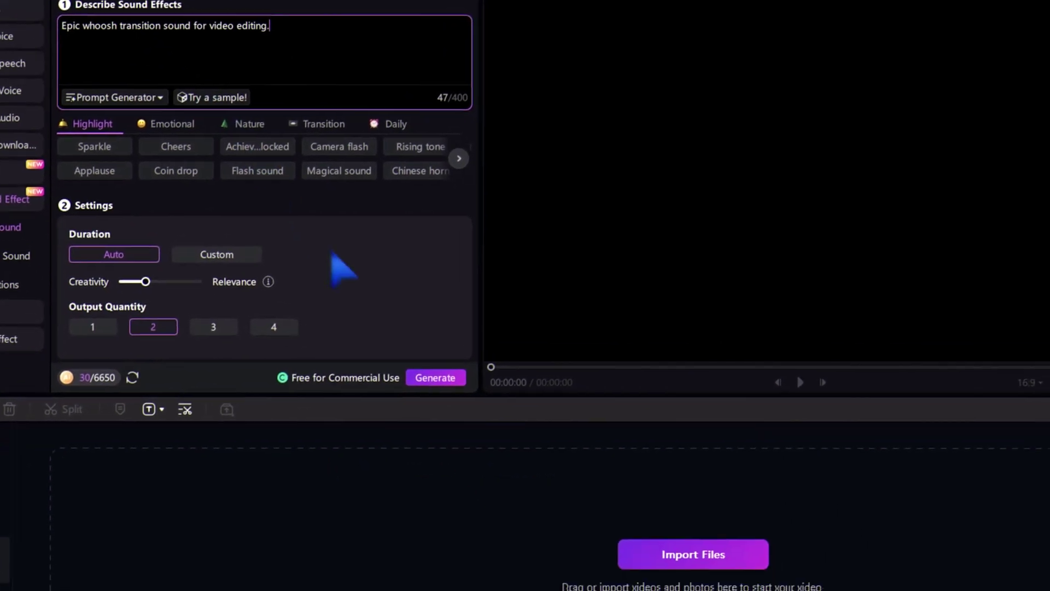
left_click(433, 377)
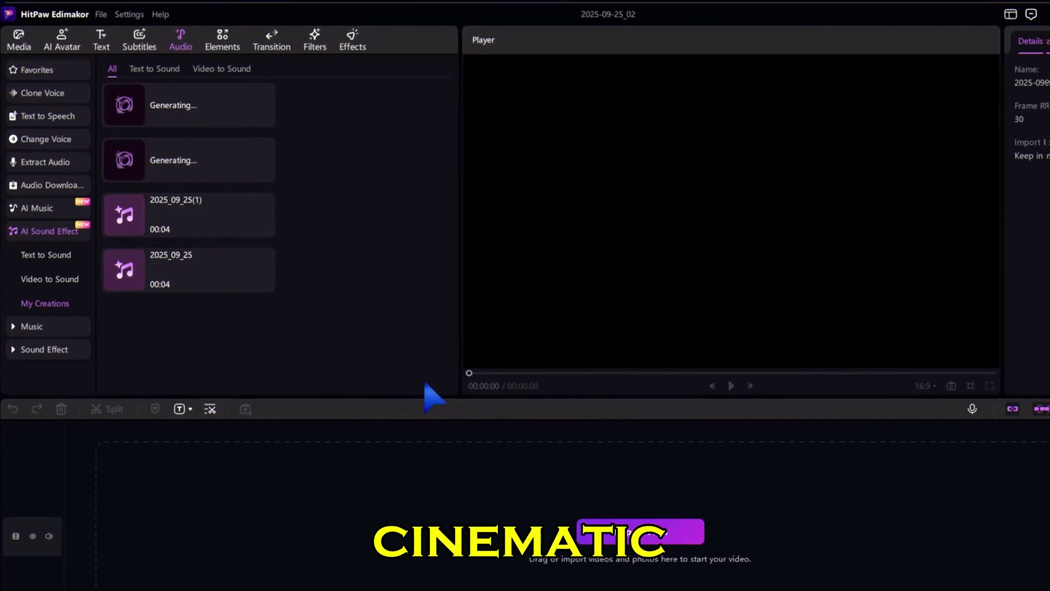
Step: Preview the new sound effects 2025_09_25(3) and 2025_09_25(2)
left_click(181, 117)
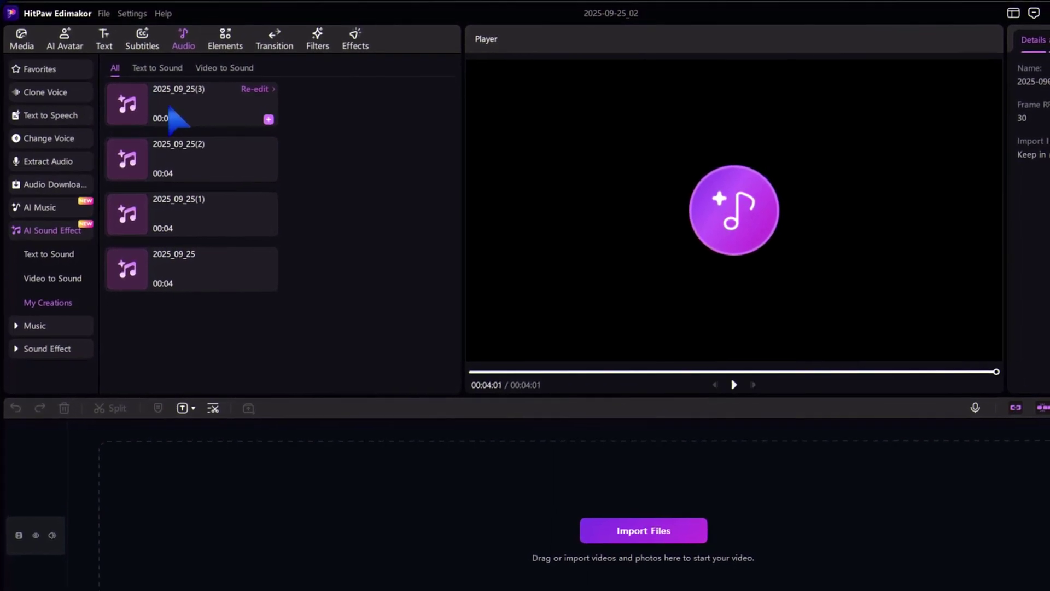
left_click(149, 144)
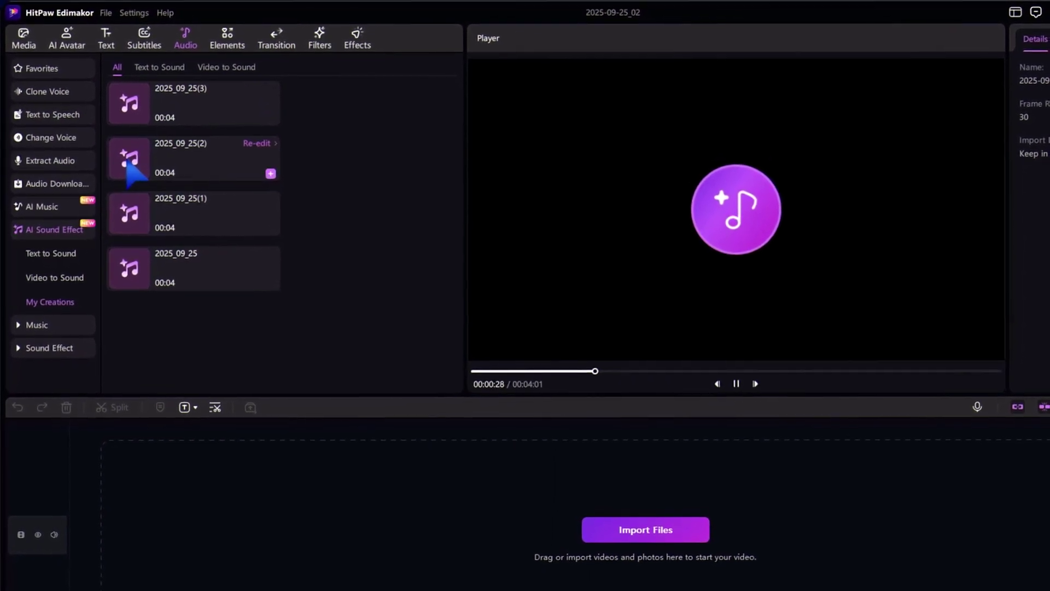
left_click(125, 164)
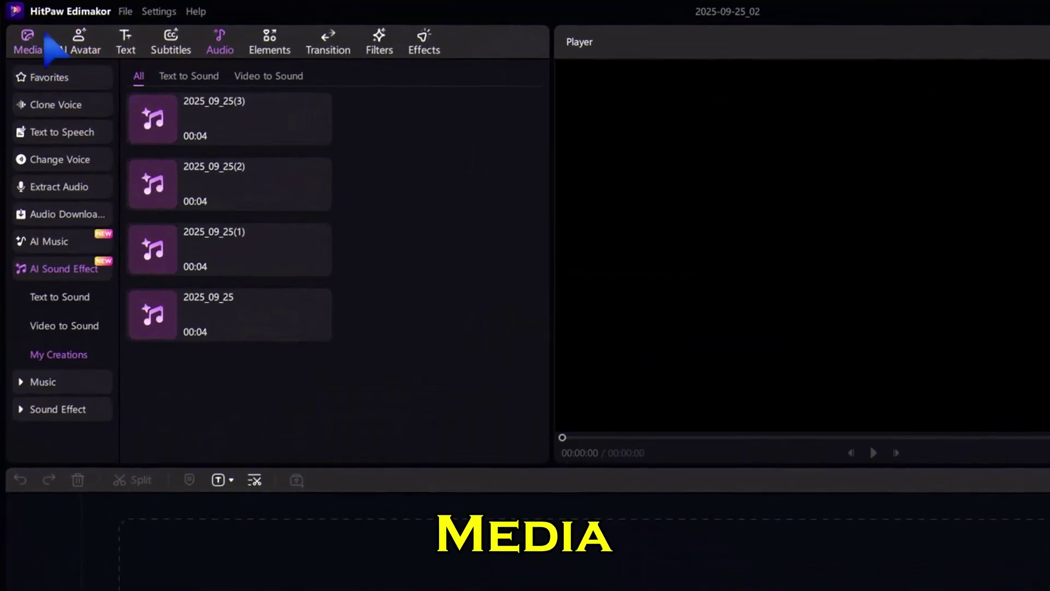
Step: Set up Text to Video with Vidu 1.5 and paste the melancholy cowboy teddy bear porch prompt
left_click(54, 60)
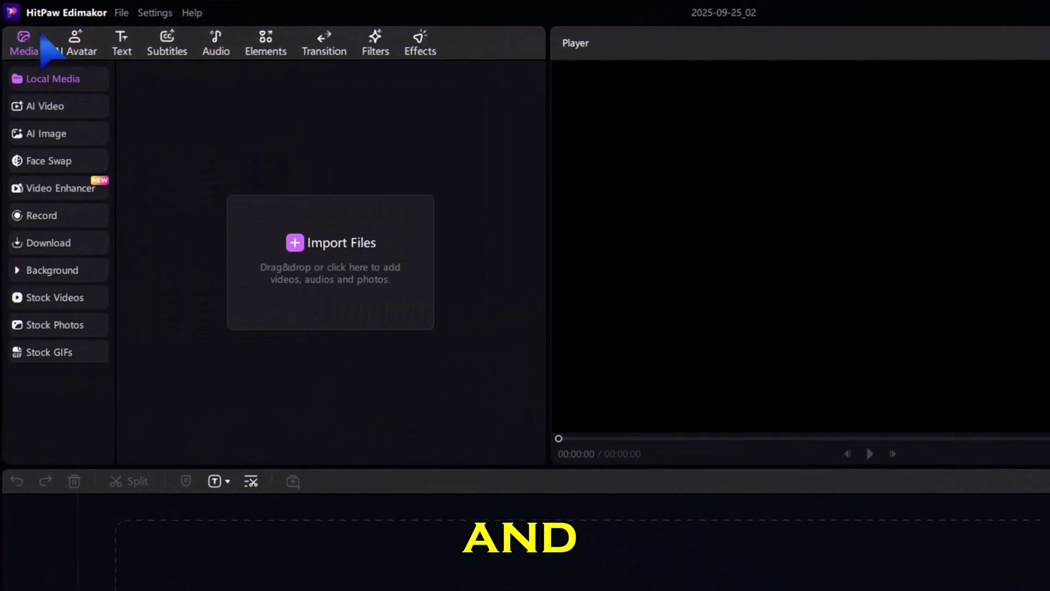
left_click(77, 109)
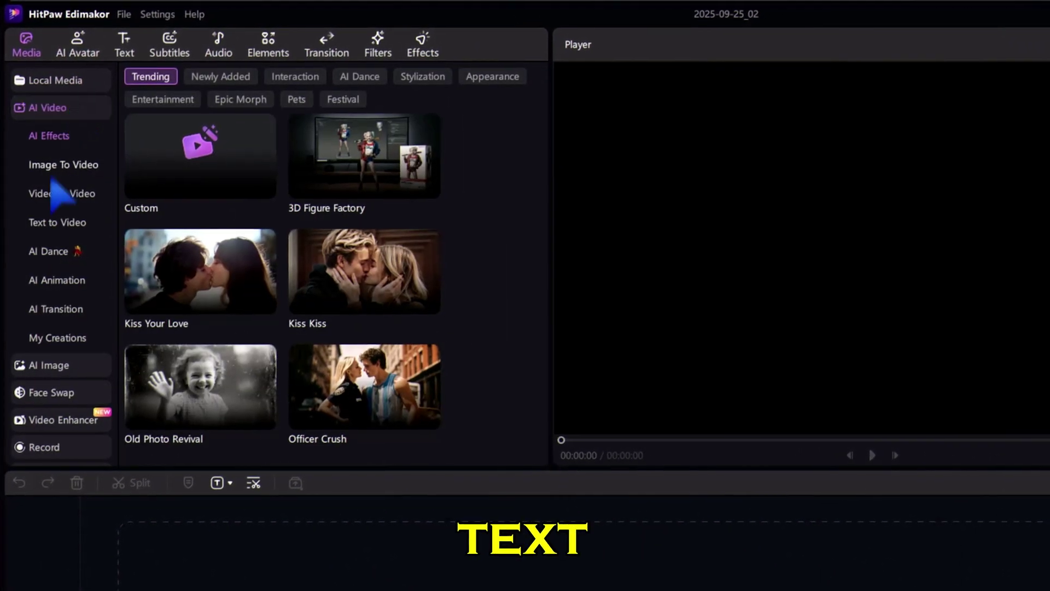
left_click(44, 223)
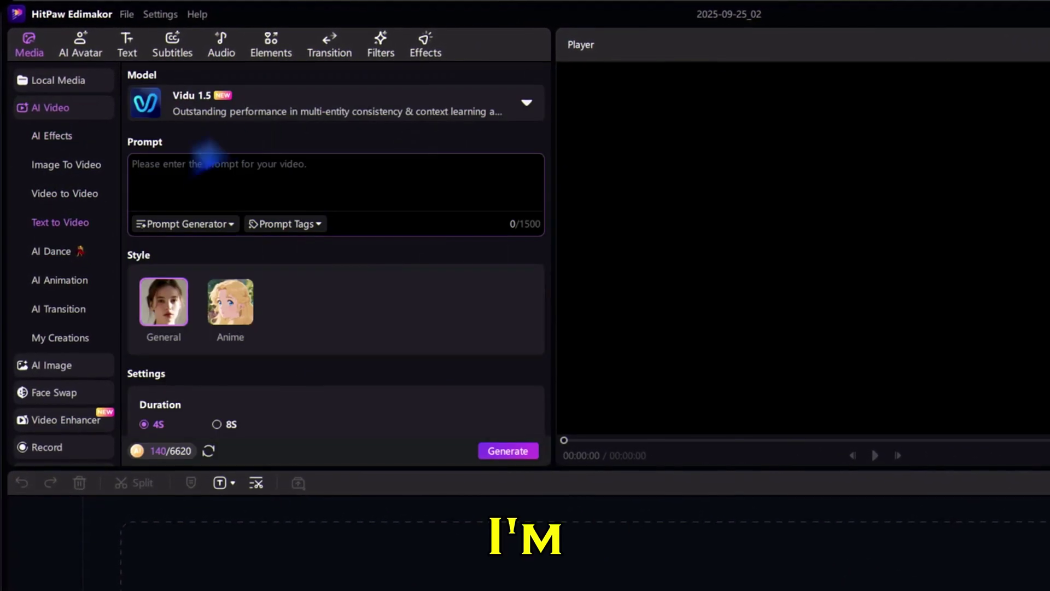
left_click(269, 113)
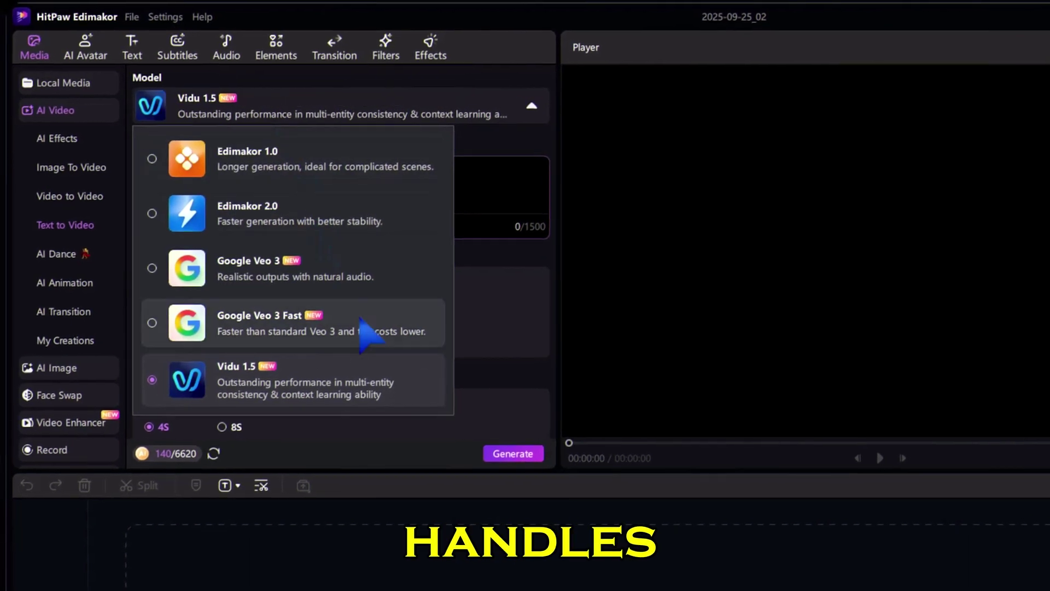
left_click(377, 371)
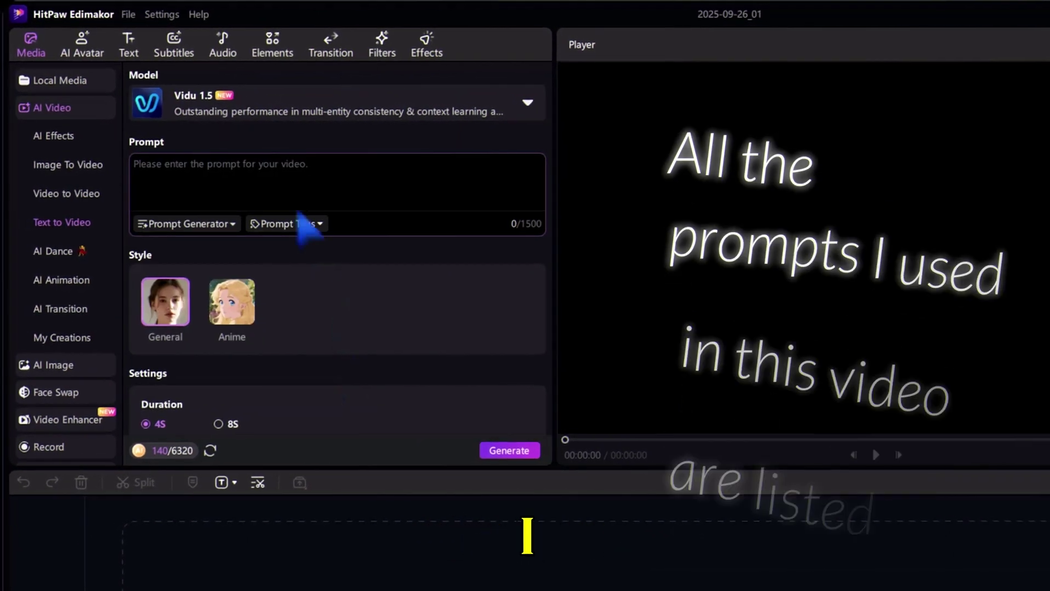
right_click(285, 202)
left_click(308, 210)
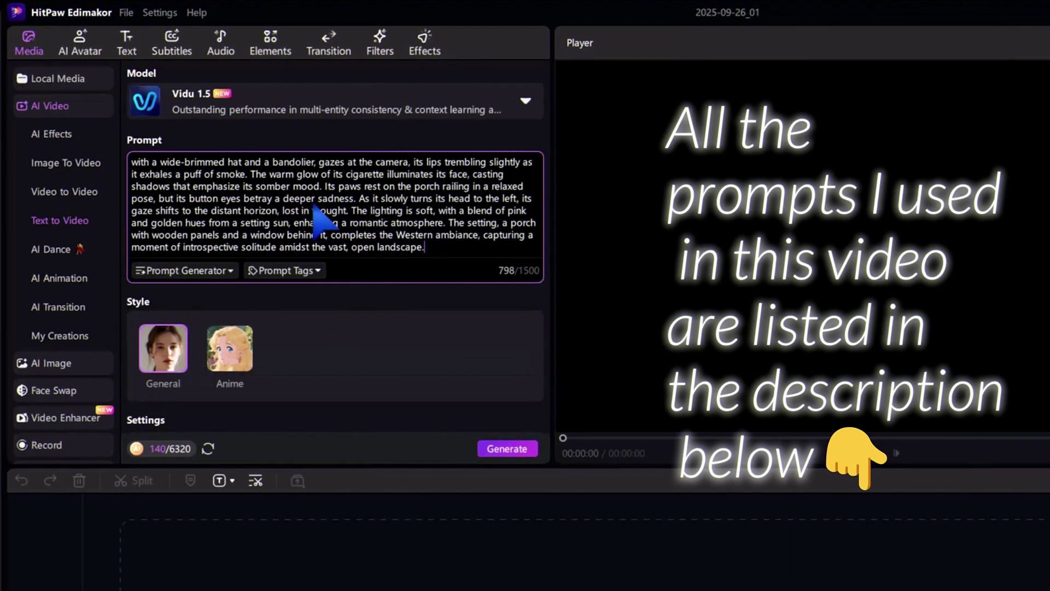
scroll(164, 363, "down", 5)
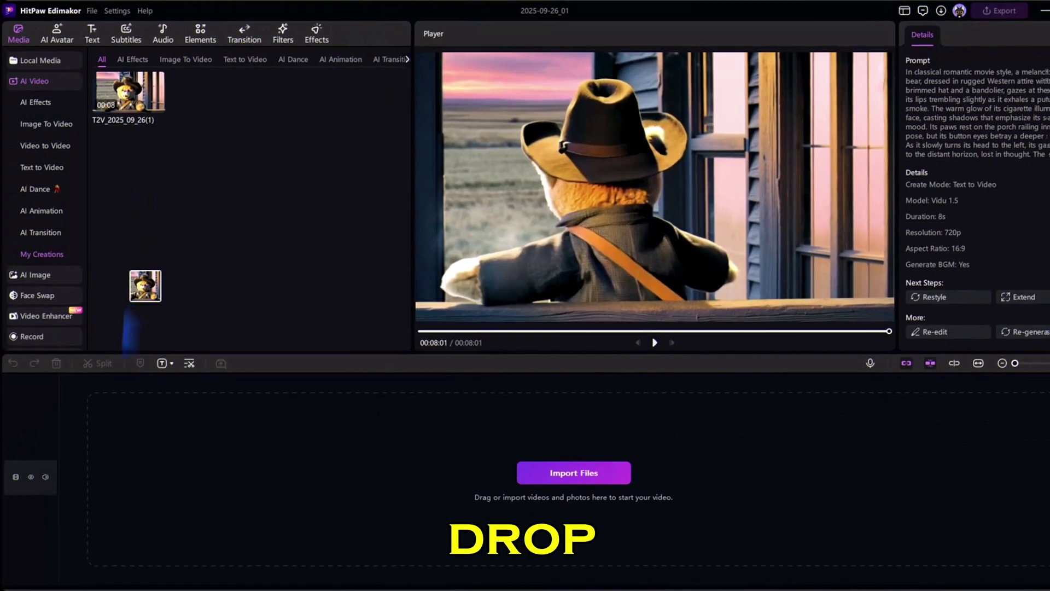
Step: Place the teddy bear clip on the timeline and export it as a 4K, 30 fps H264 MP4
left_click_drag(124, 428, 120, 405)
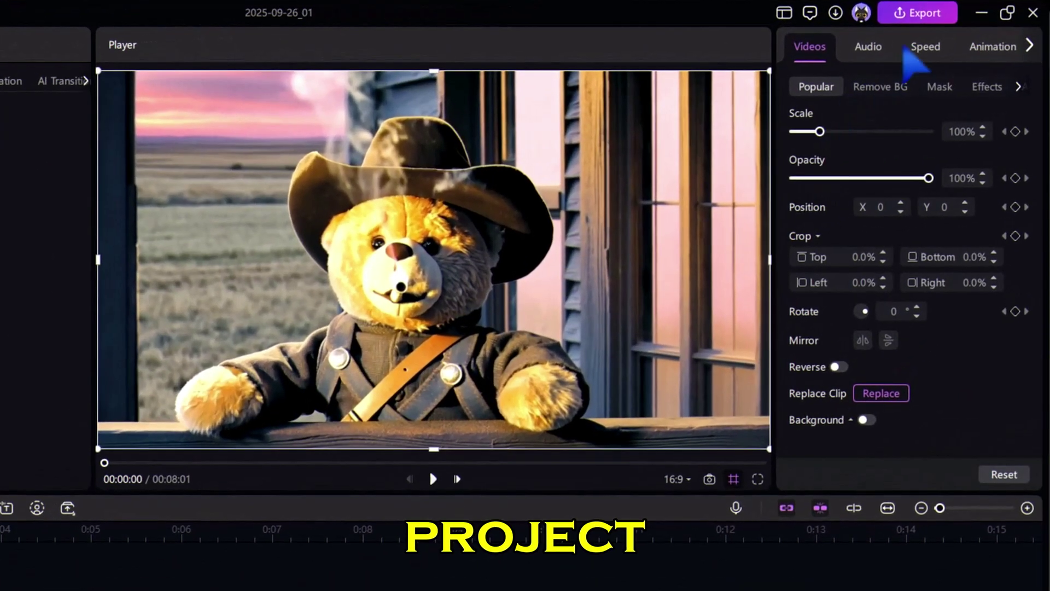
left_click(917, 13)
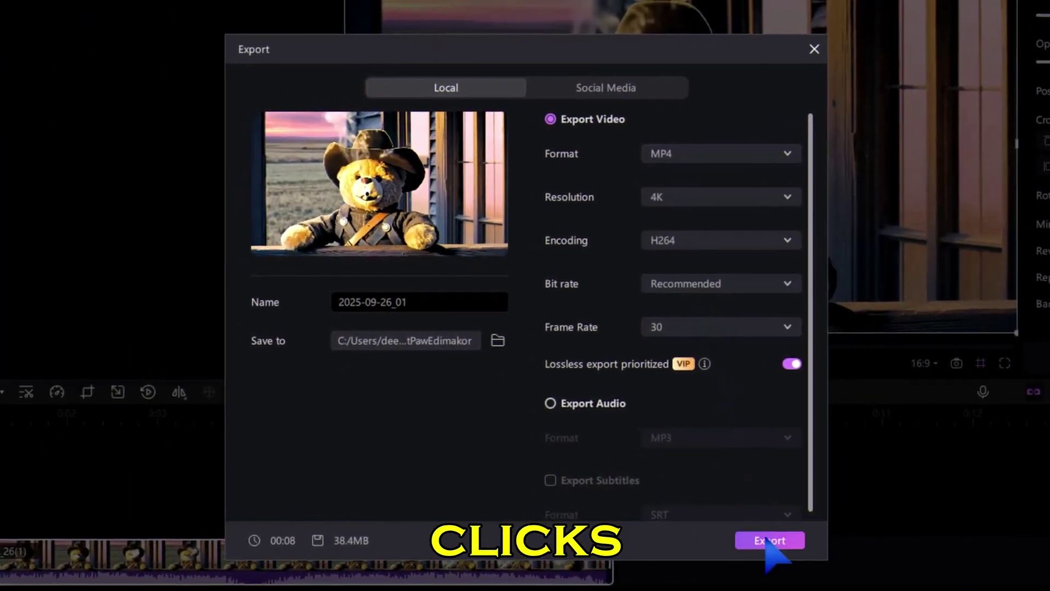
left_click(768, 540)
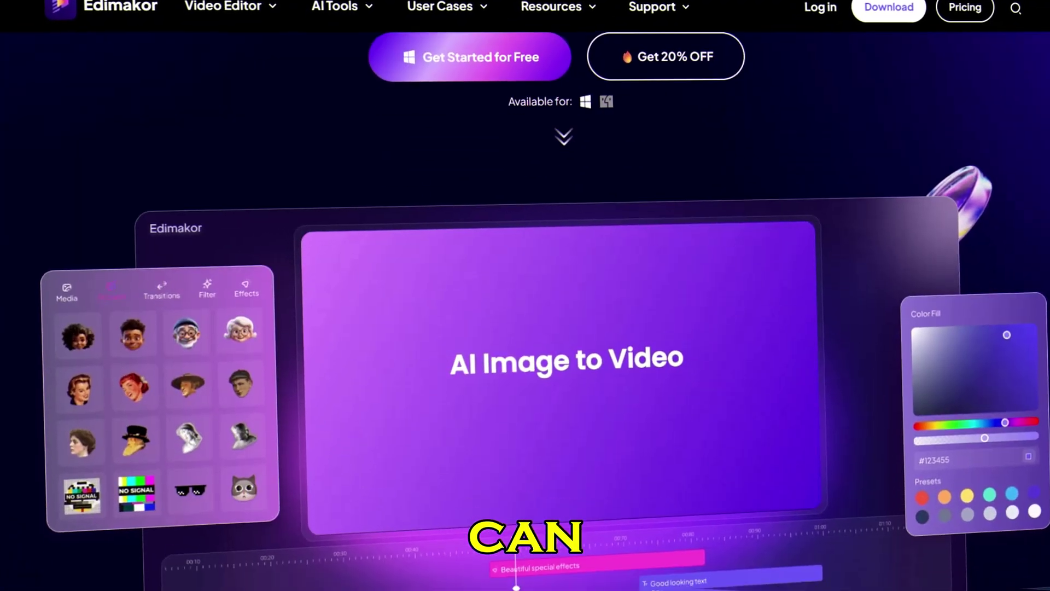
scroll(874, 553, "down", 10)
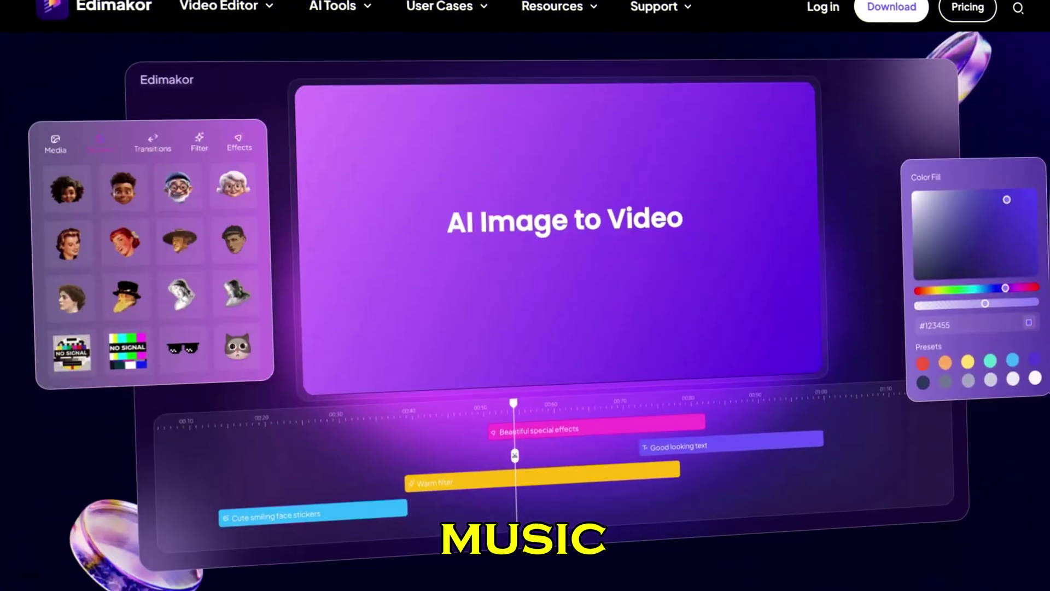
scroll(525, 328, "down", 13)
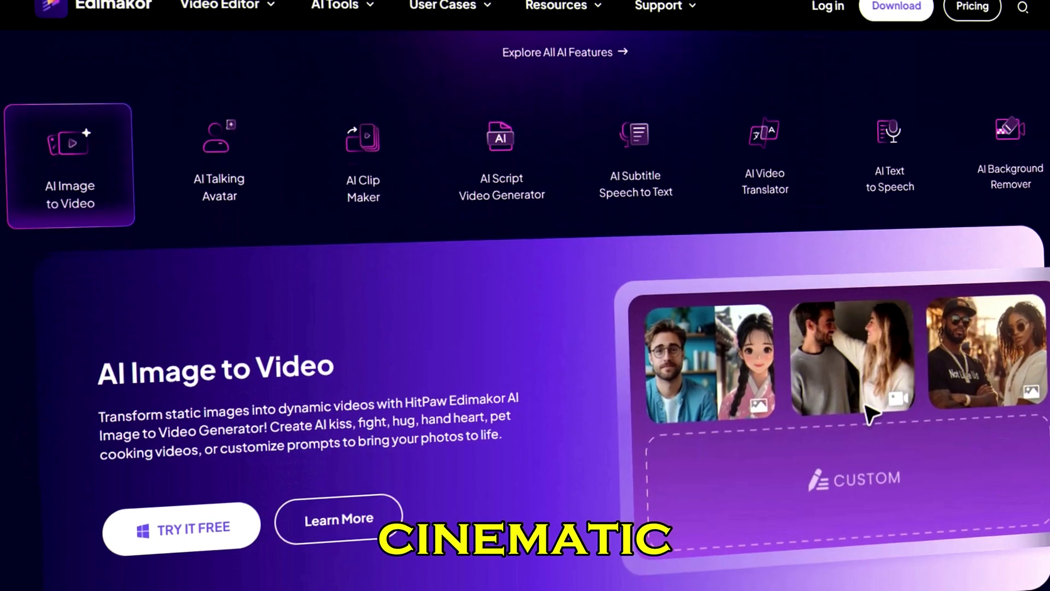
scroll(525, 328, "down", 12)
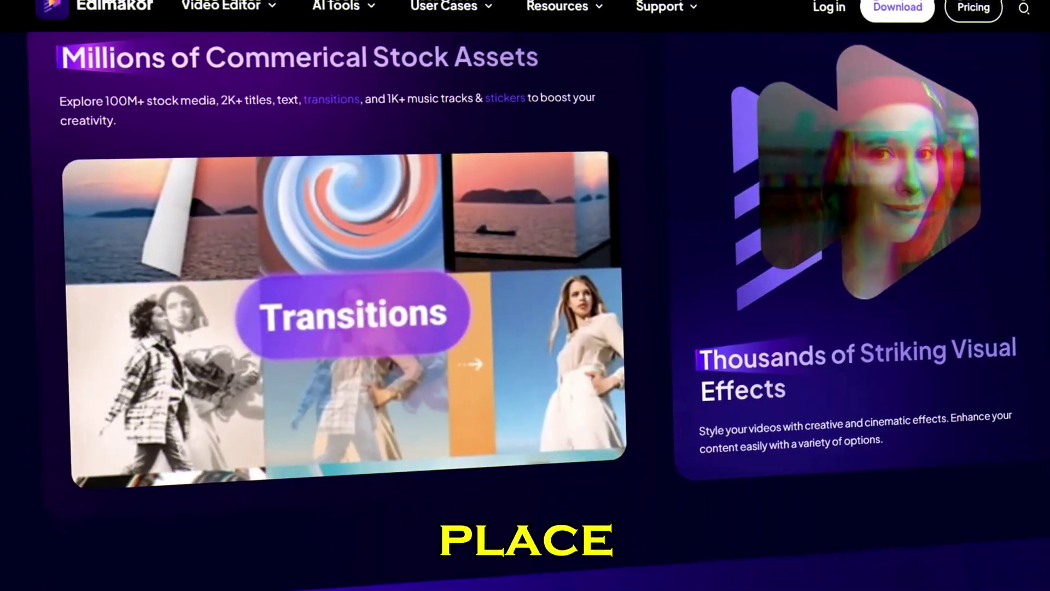
scroll(525, 328, "down", 10)
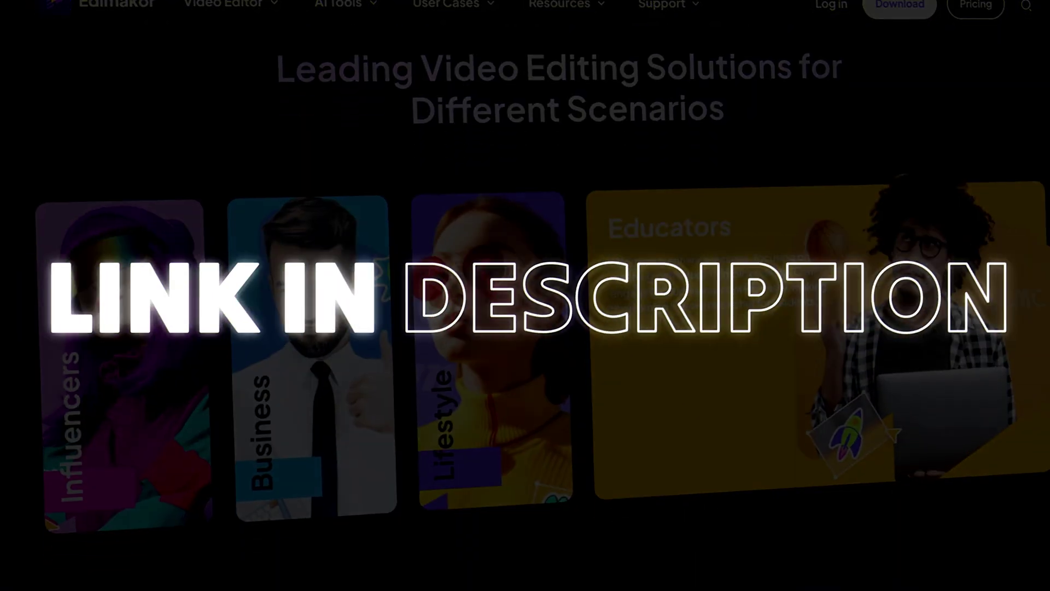